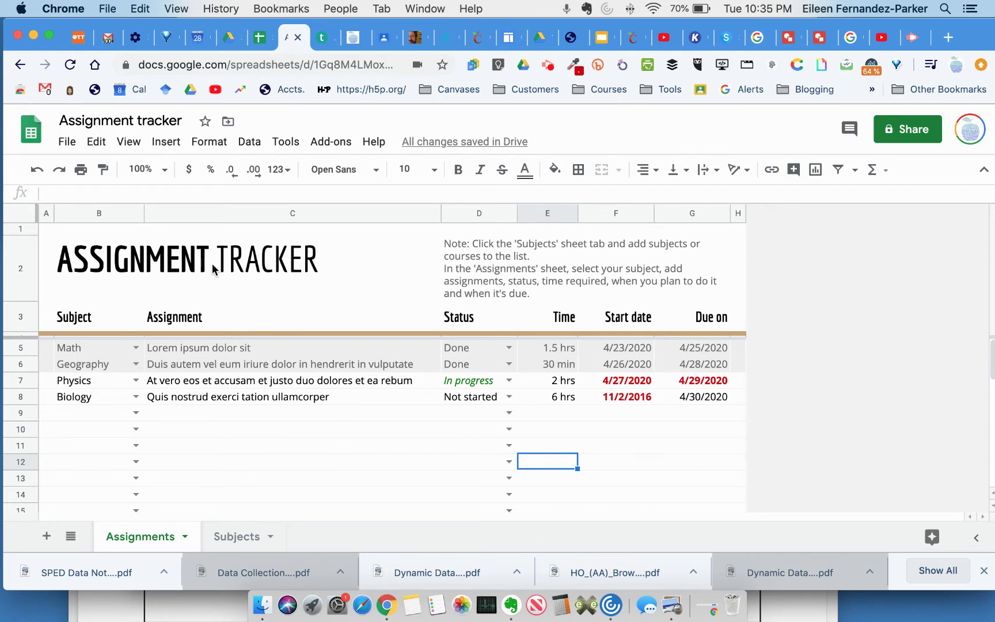
- Open the File menu and expand New to reveal the From template option
click(67, 142)
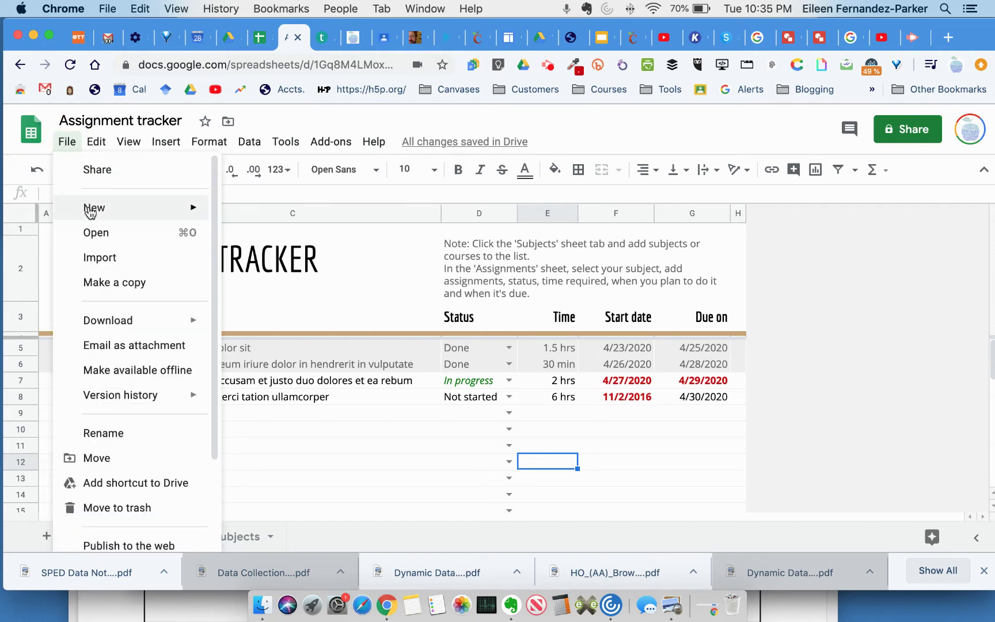
mouse_move(91, 211)
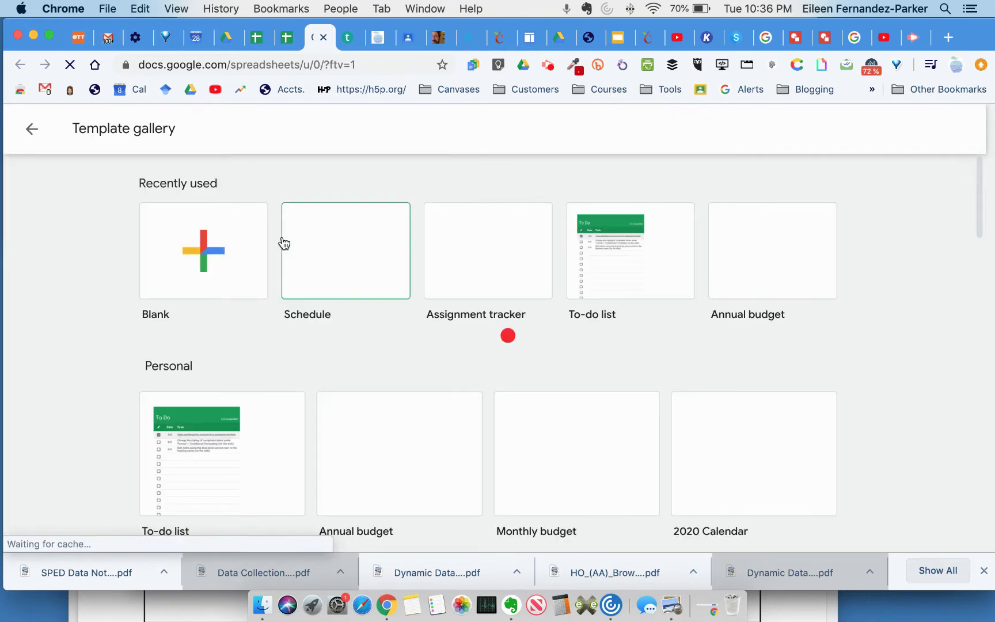
- Open the template gallery and scroll down to the Education templates showing Assignment tracker
scroll(284, 243, down, 3)
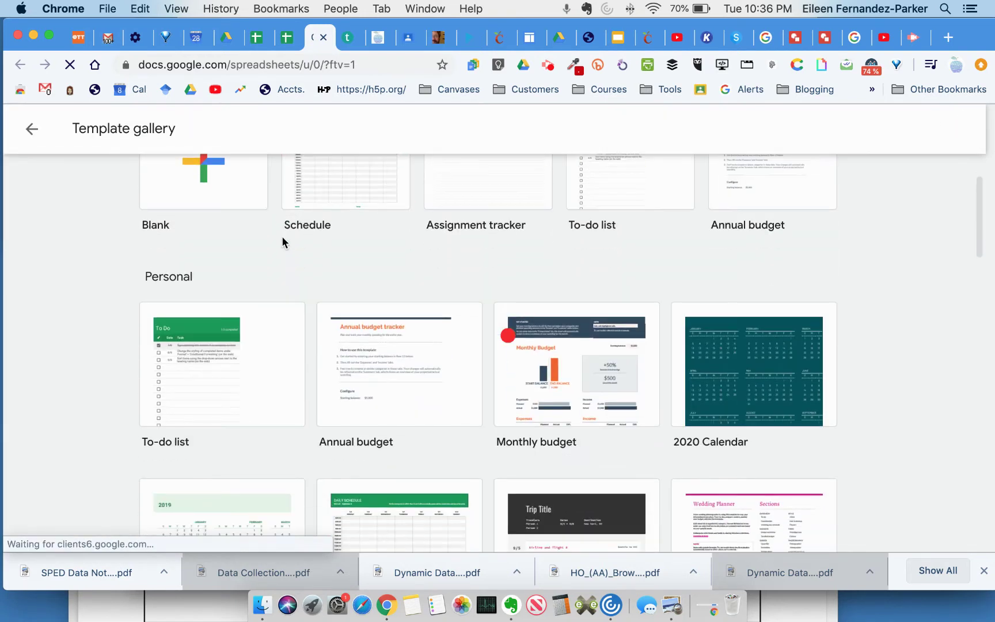
scroll(282, 235, down, 3)
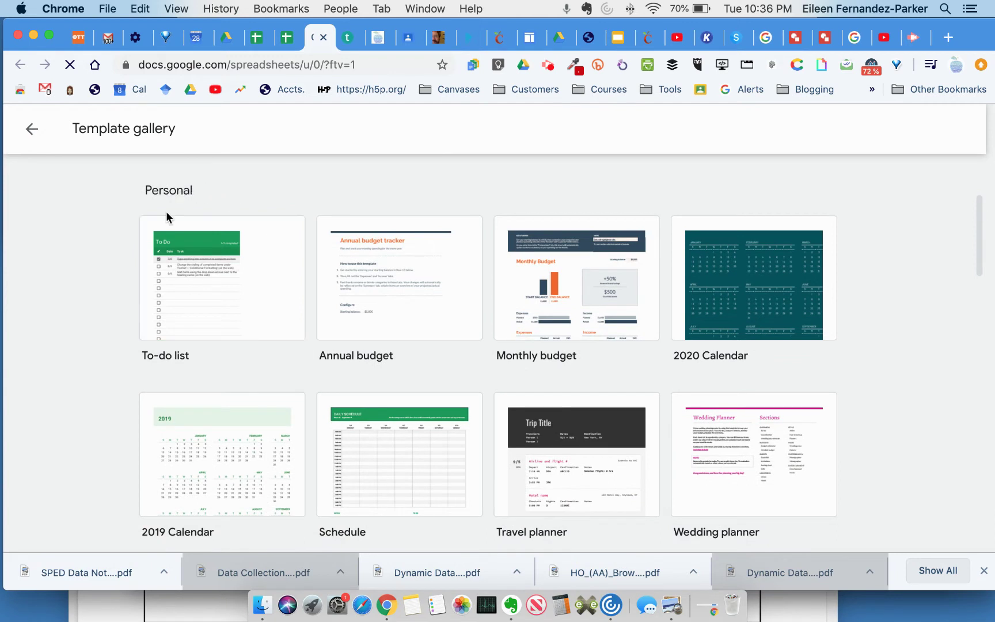
click(164, 356)
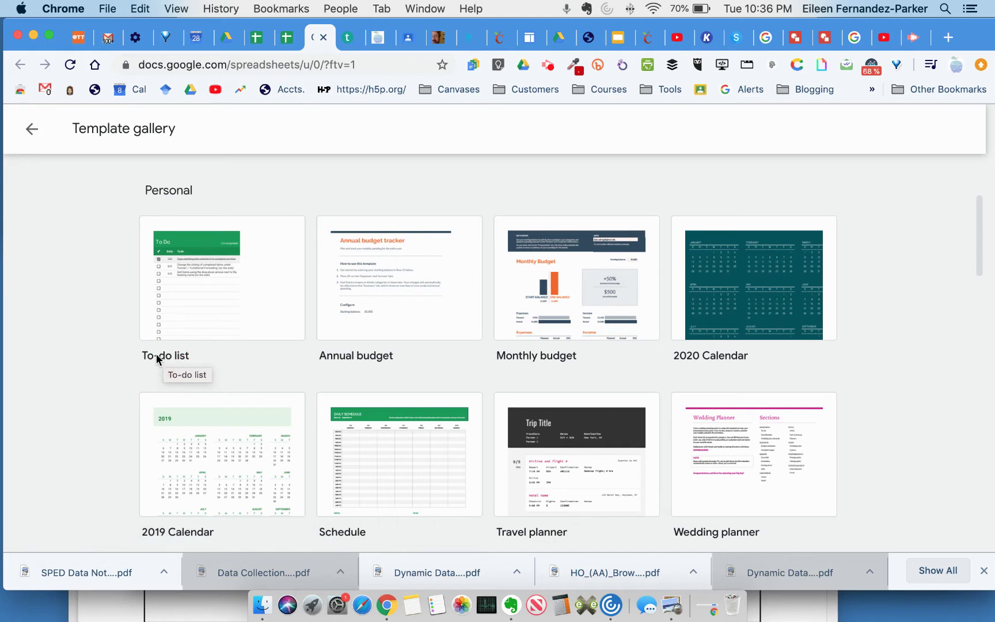
scroll(157, 358, down, 5)
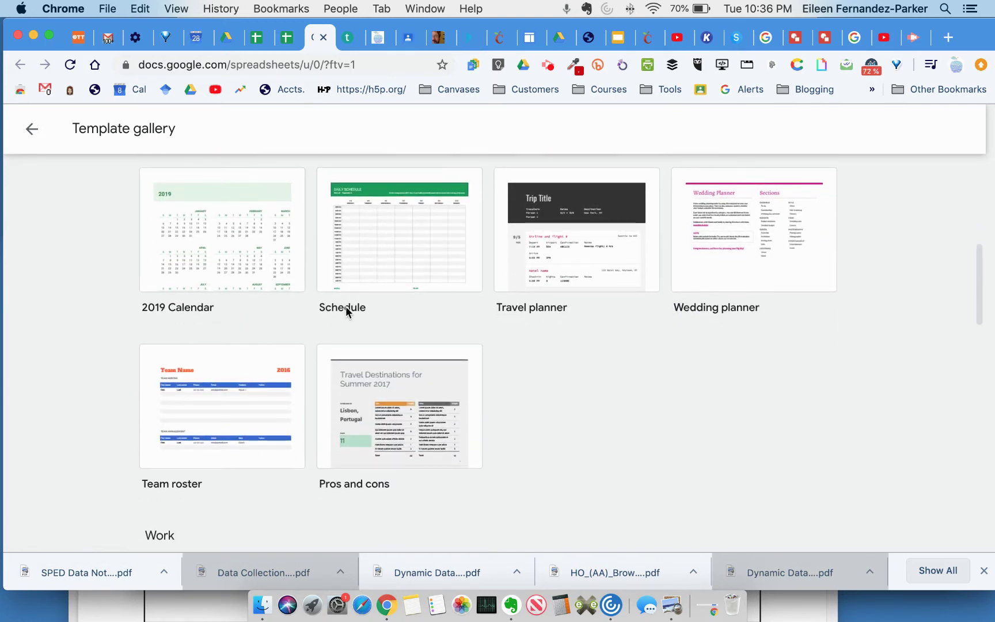
drag(345, 306, 272, 313)
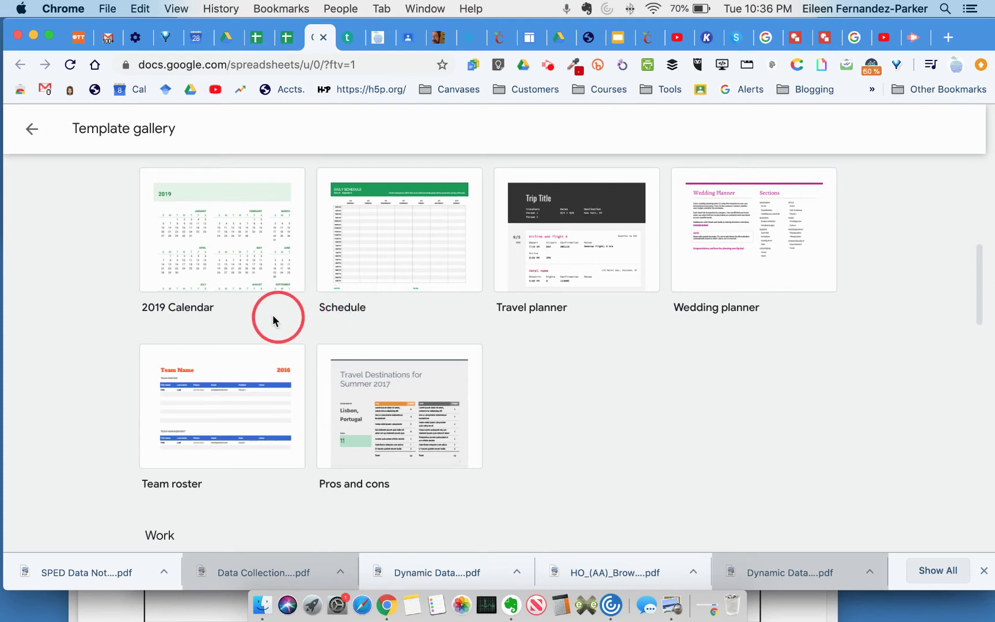
scroll(272, 315, down, 4)
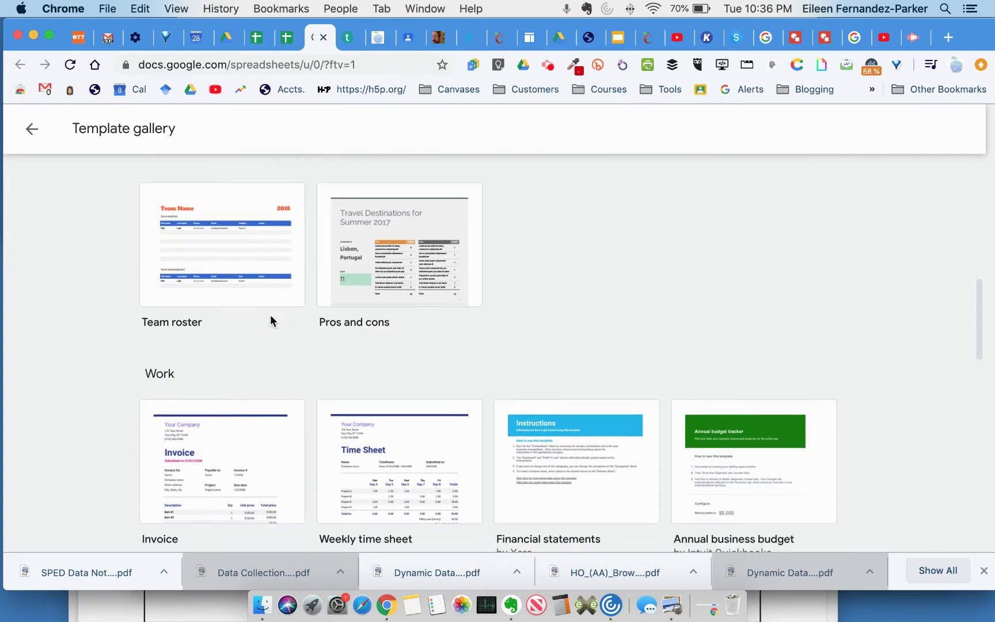
scroll(271, 320, down, 5)
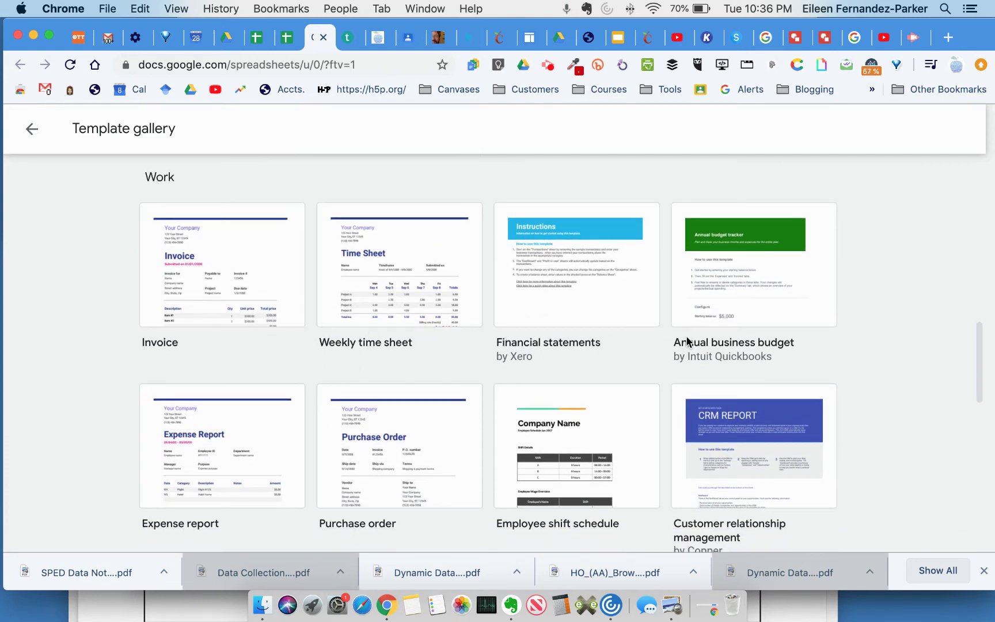
scroll(374, 357, down, 5)
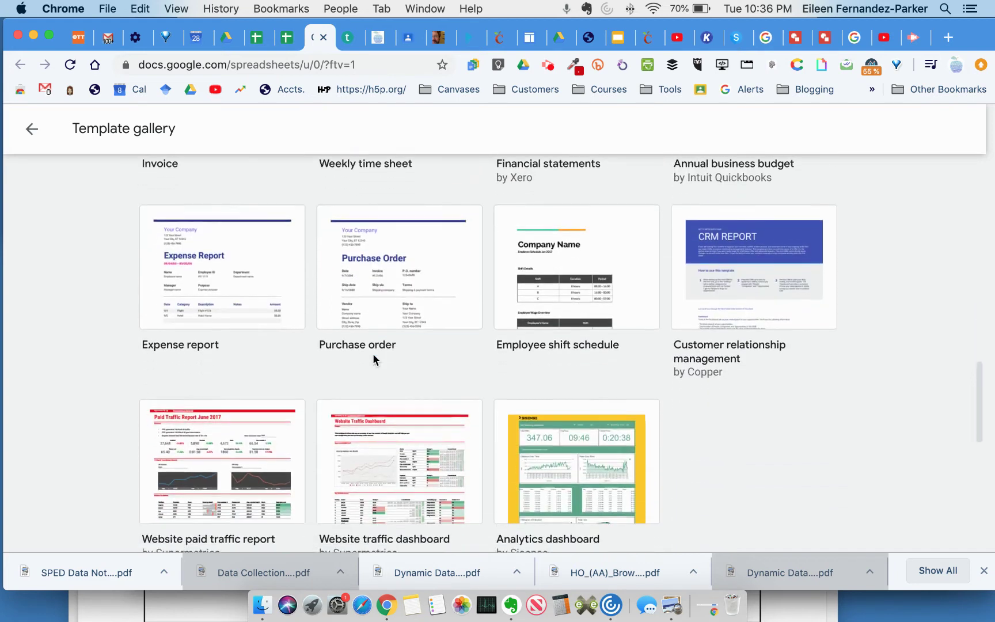
scroll(373, 359, down, 2)
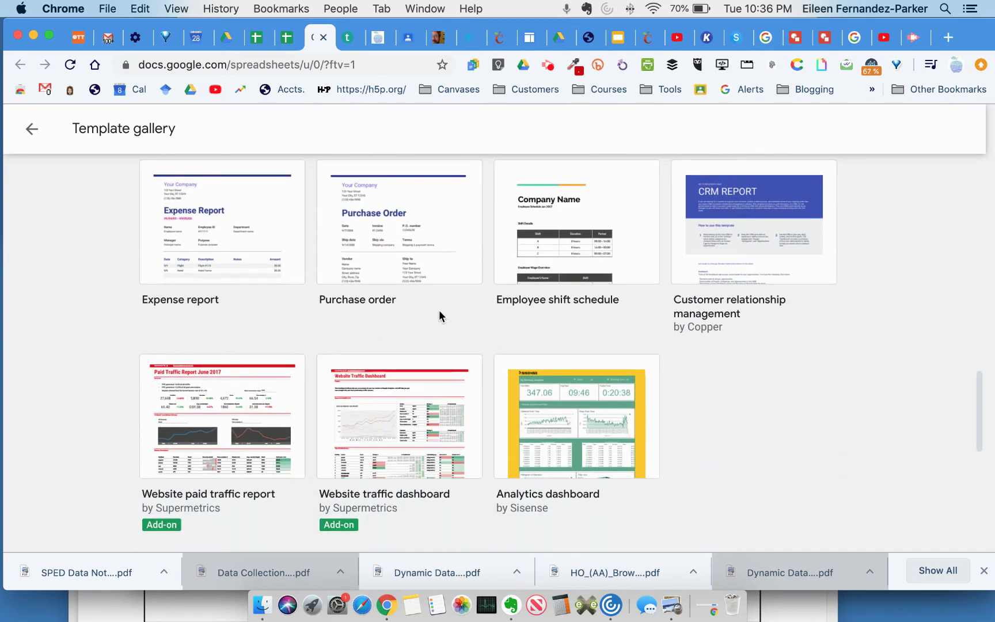
scroll(544, 309, down, 8)
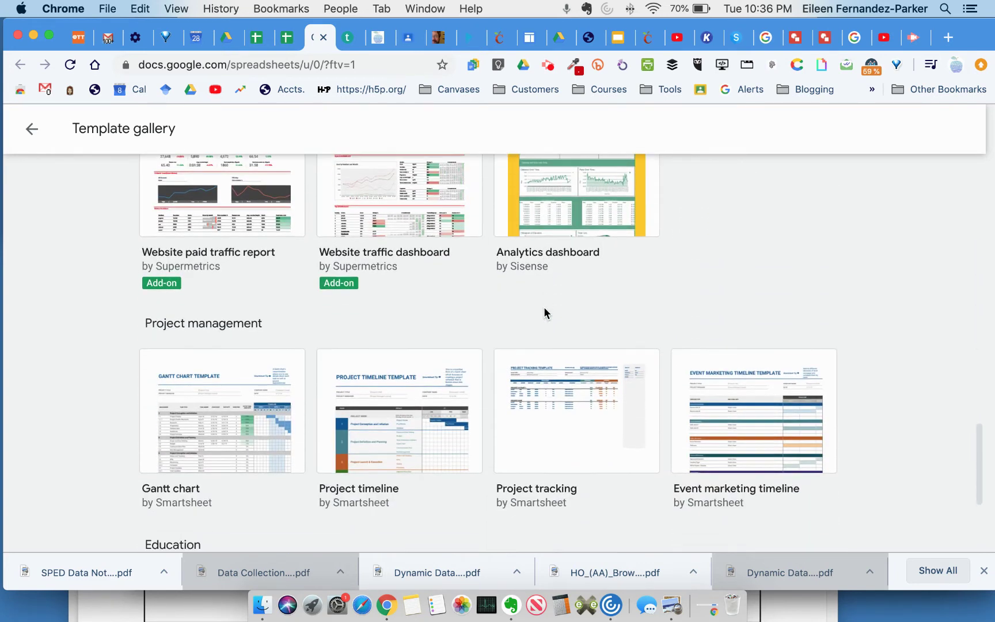
scroll(544, 313, down, 5)
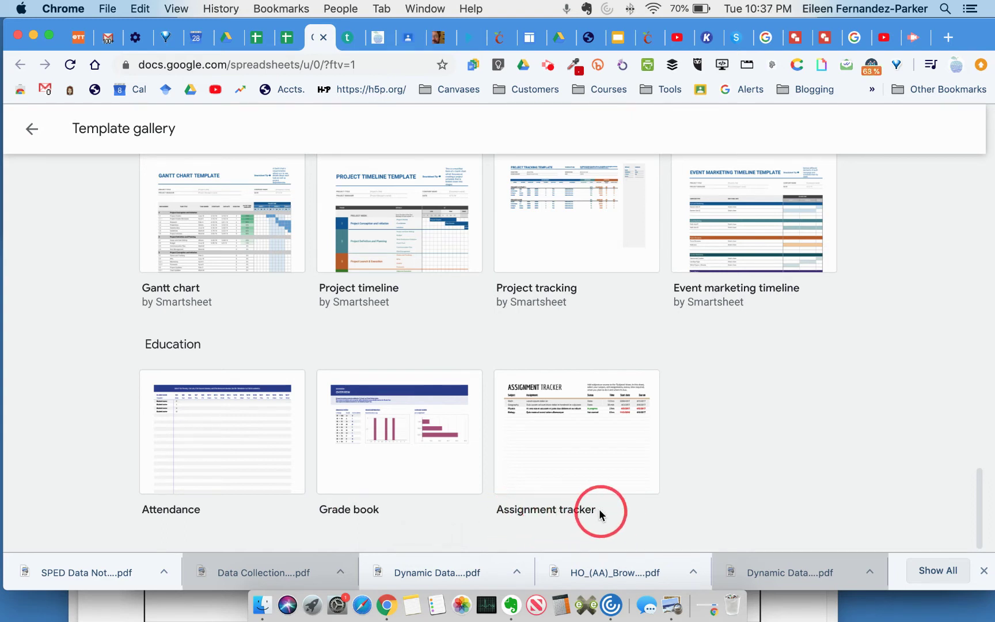
- Create a new spreadsheet from the Assignment tracker template and open the Assignments tab menu
click(548, 448)
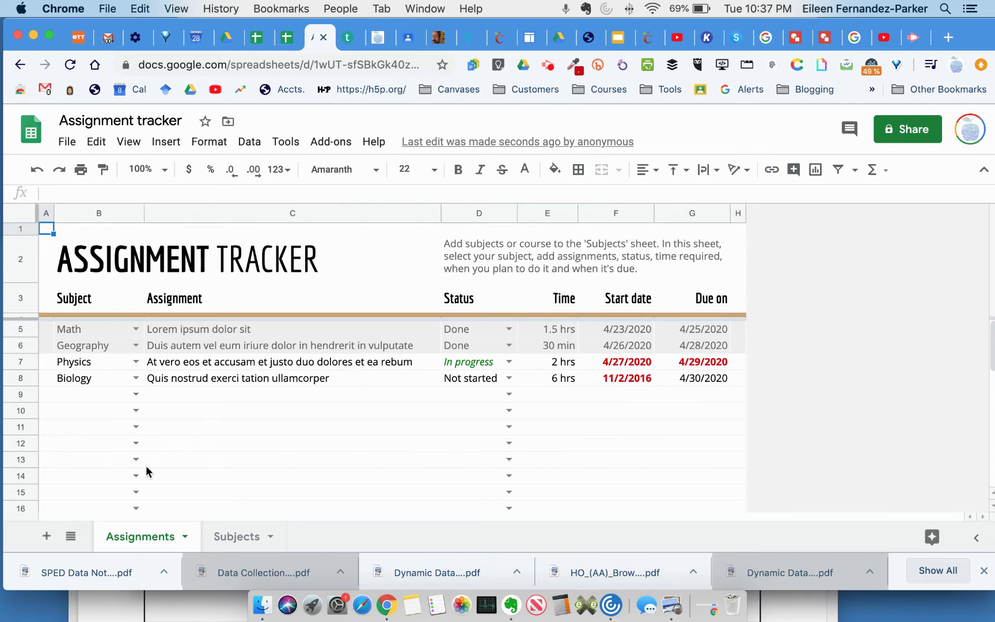
click(185, 538)
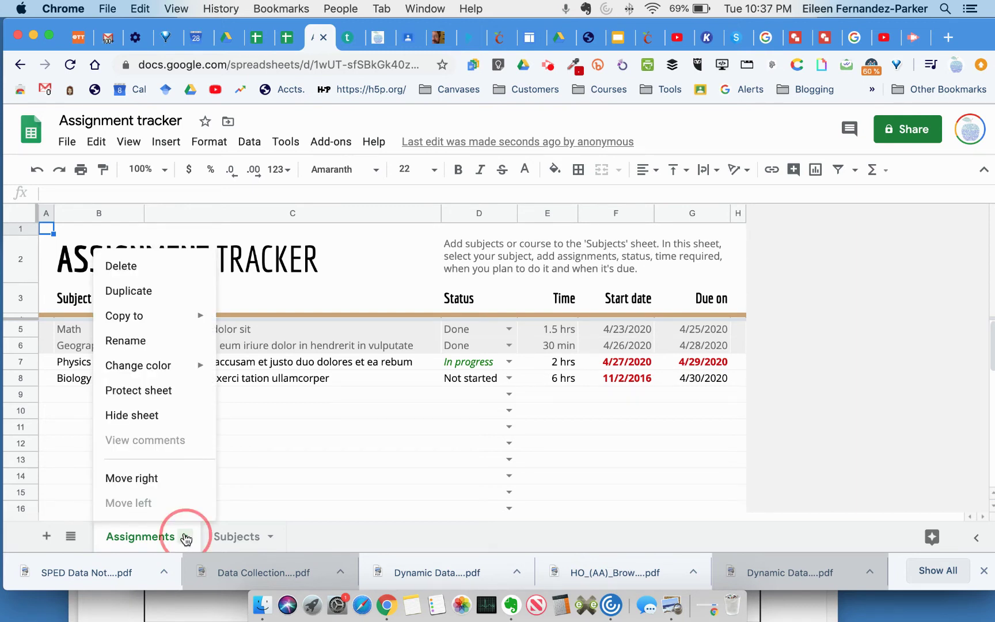
- Duplicate the Assignments sheet, producing a Copy of Assignments tab
click(148, 390)
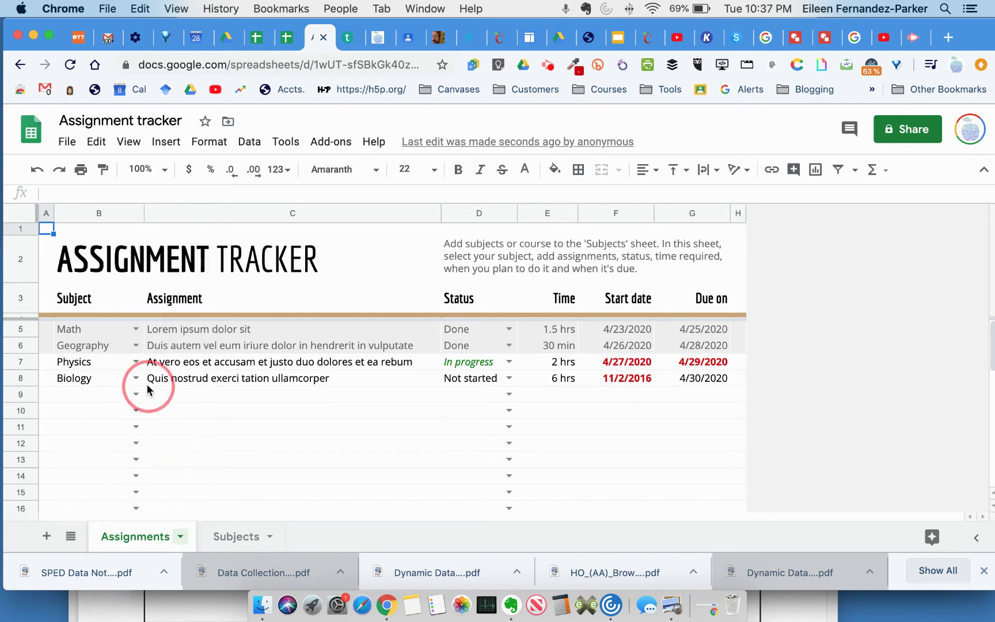
click(183, 537)
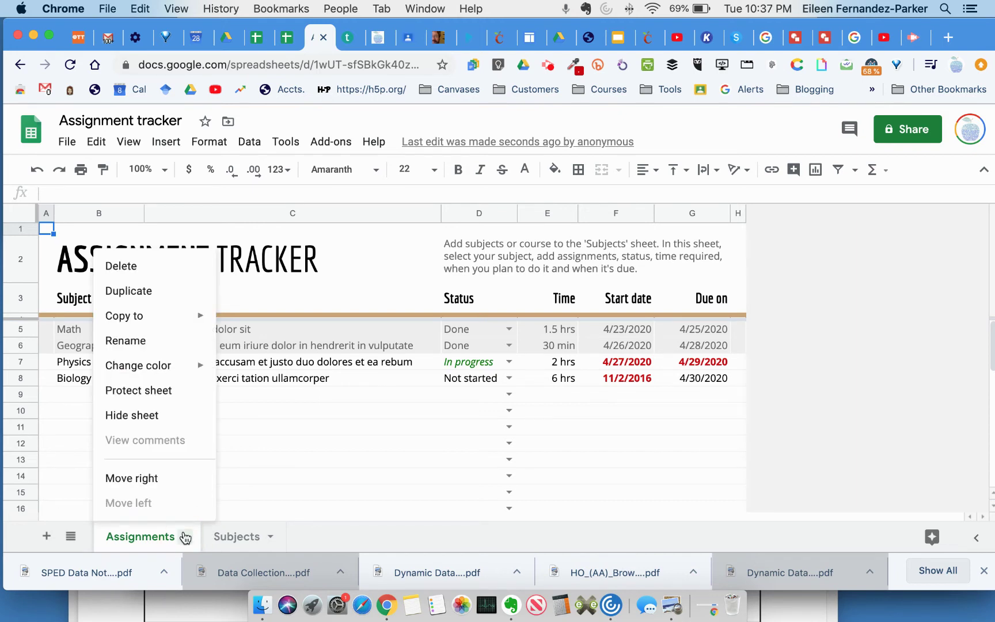
click(139, 295)
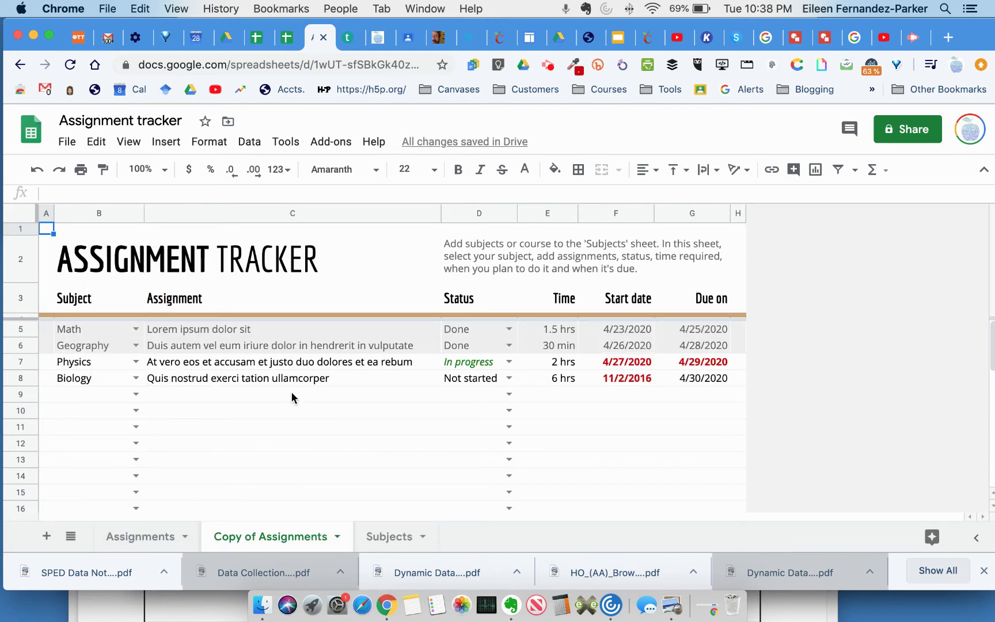
click(142, 536)
click(184, 537)
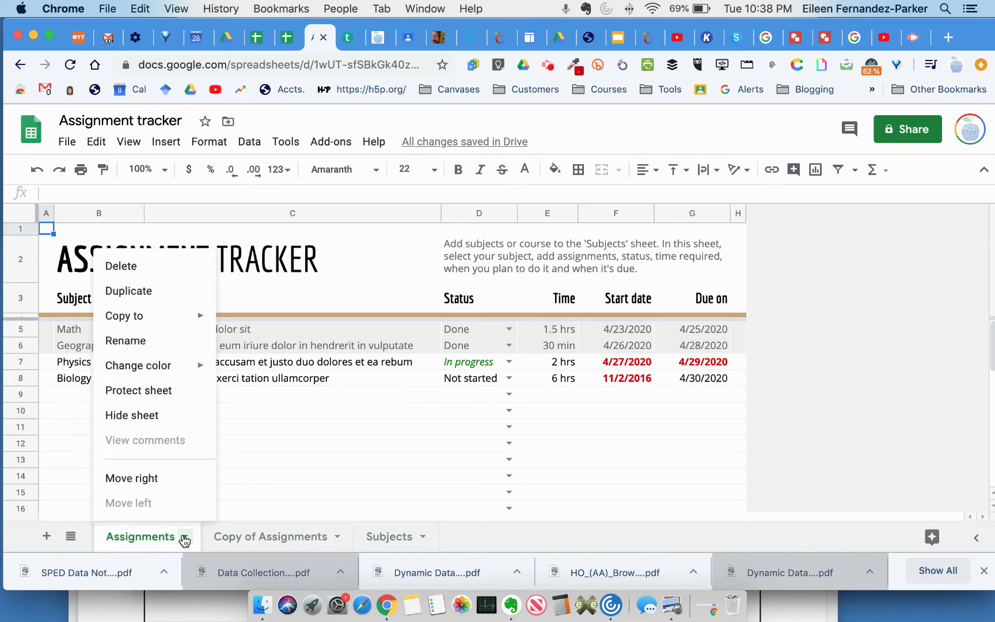
- Rename the Assignments tab to Math and the Copy of Assignments tab to English
click(125, 340)
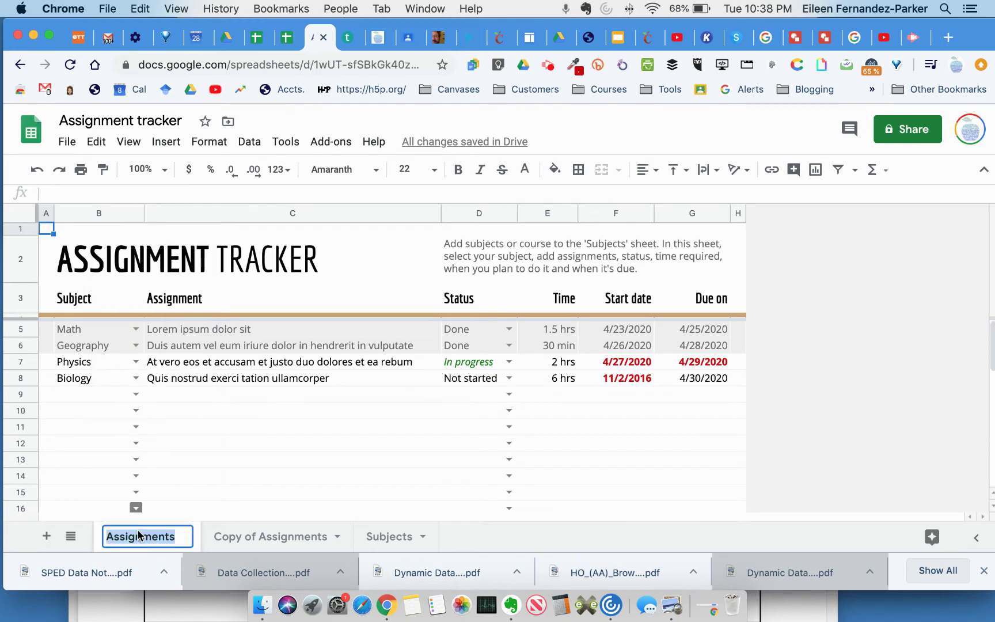
text(Math)
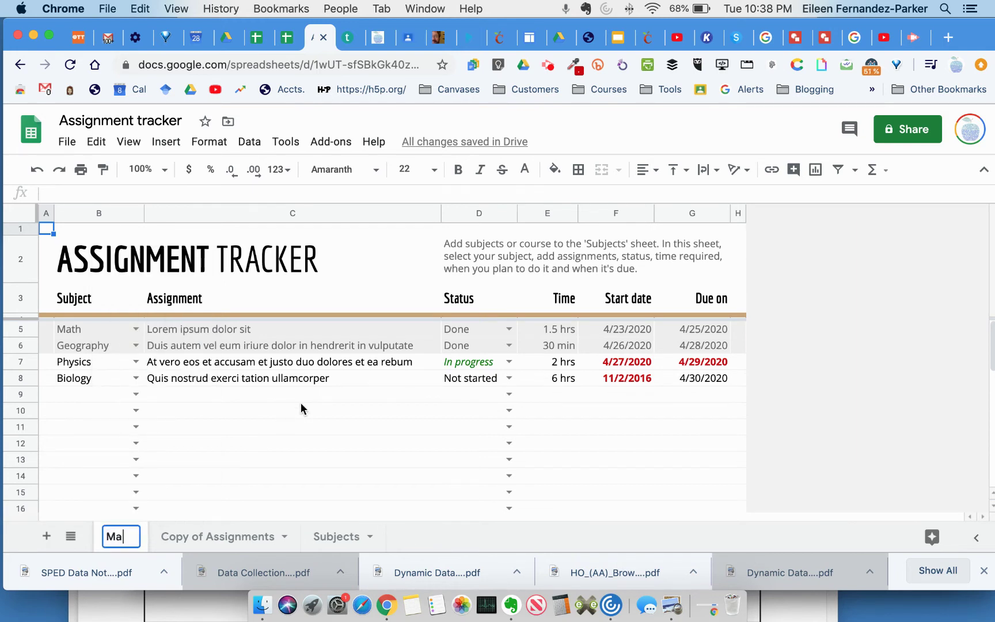
click(243, 538)
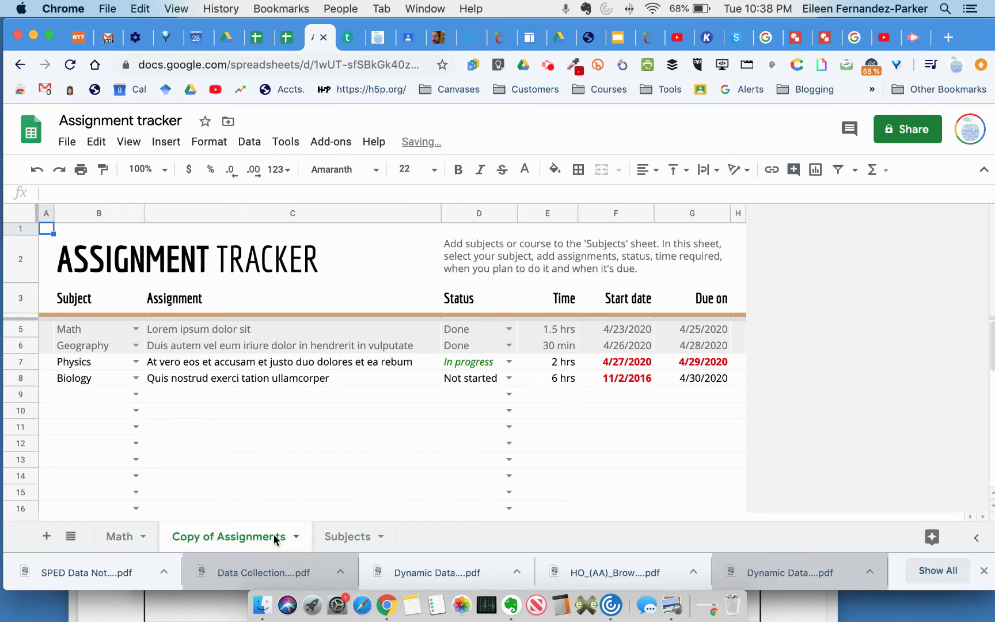
double_click(244, 537)
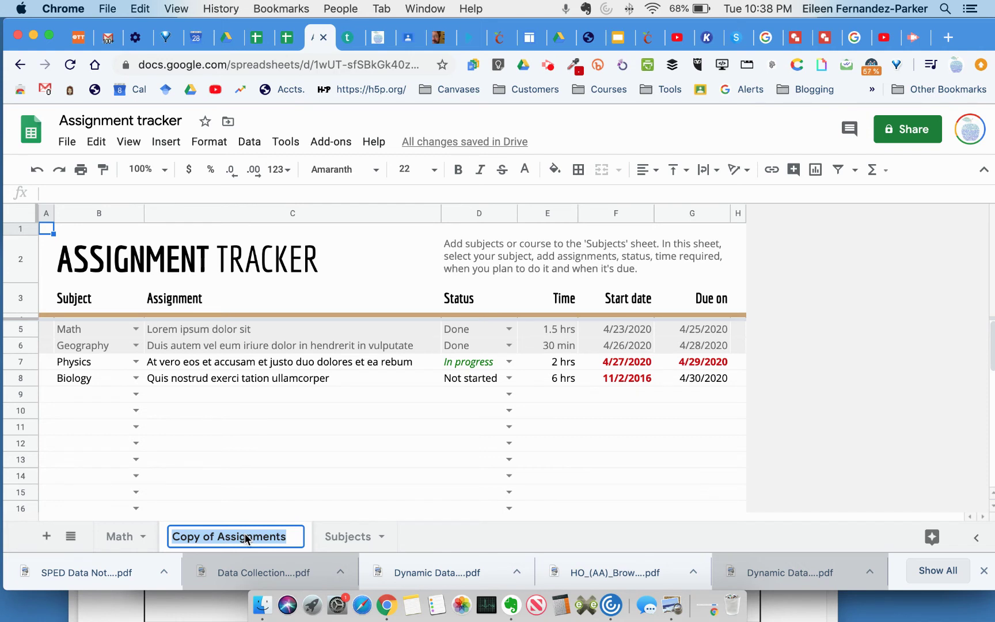
text(English)
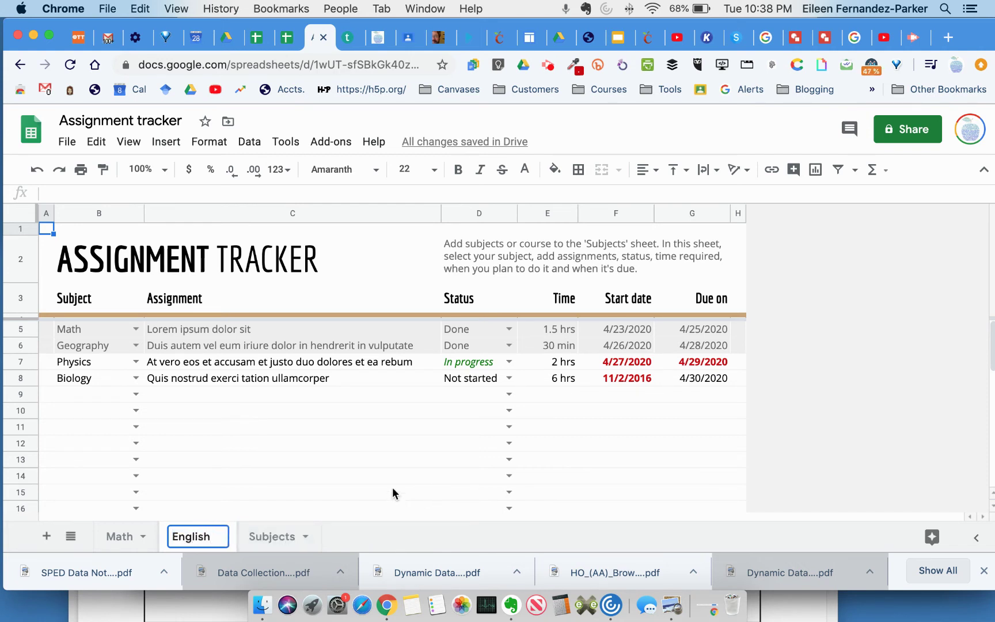
key(Return)
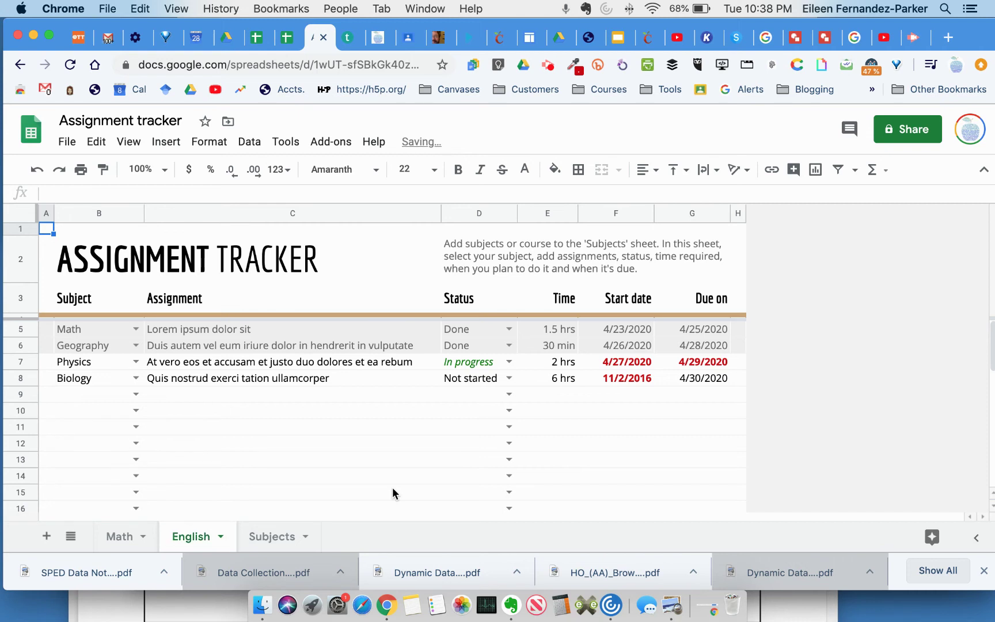
click(221, 538)
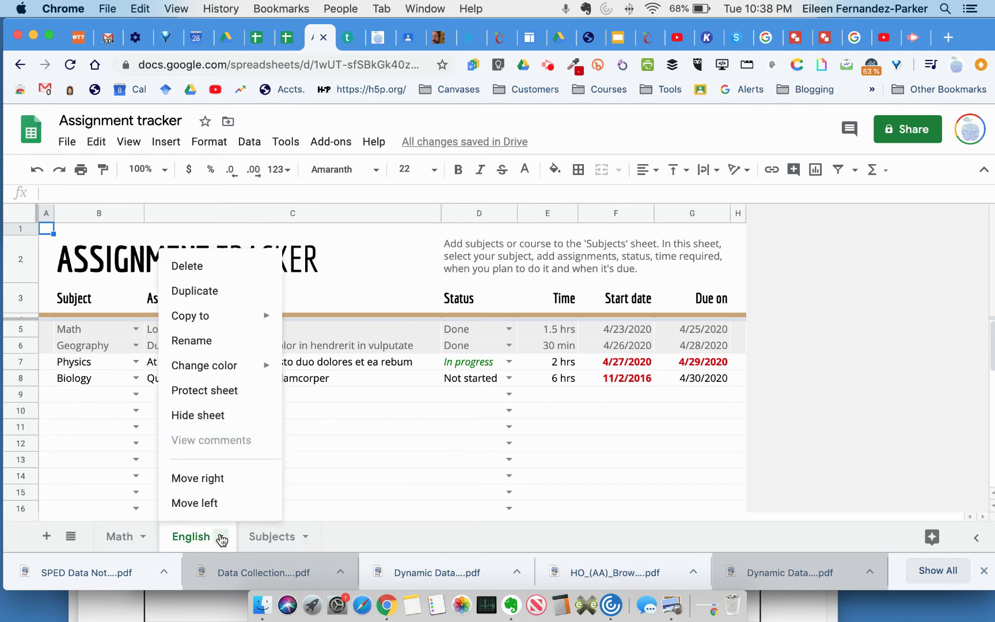
- Duplicate the English sheet and rename Copy of English to Biology
click(204, 291)
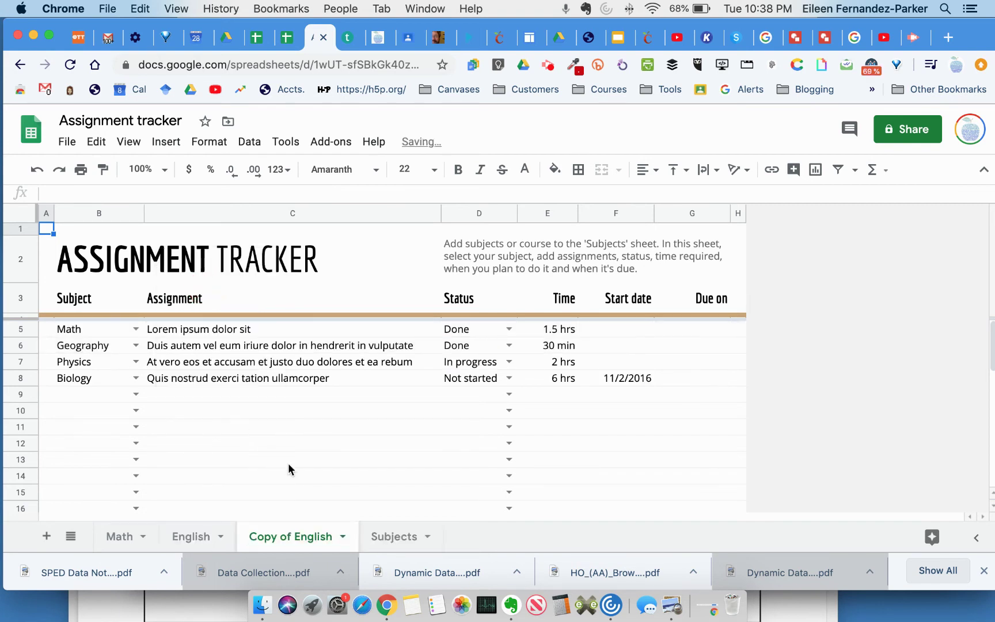
double_click(291, 538)
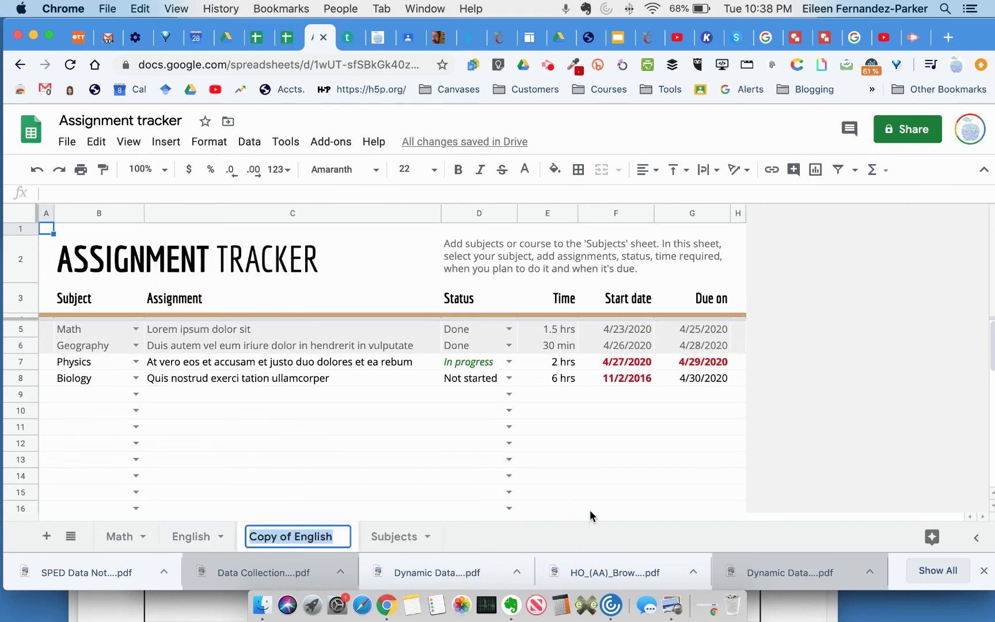
text(Scie)
key(BackSpace)
key(BackSpace)
key(BackSpace)
key(BackSpace)
text(Biology)
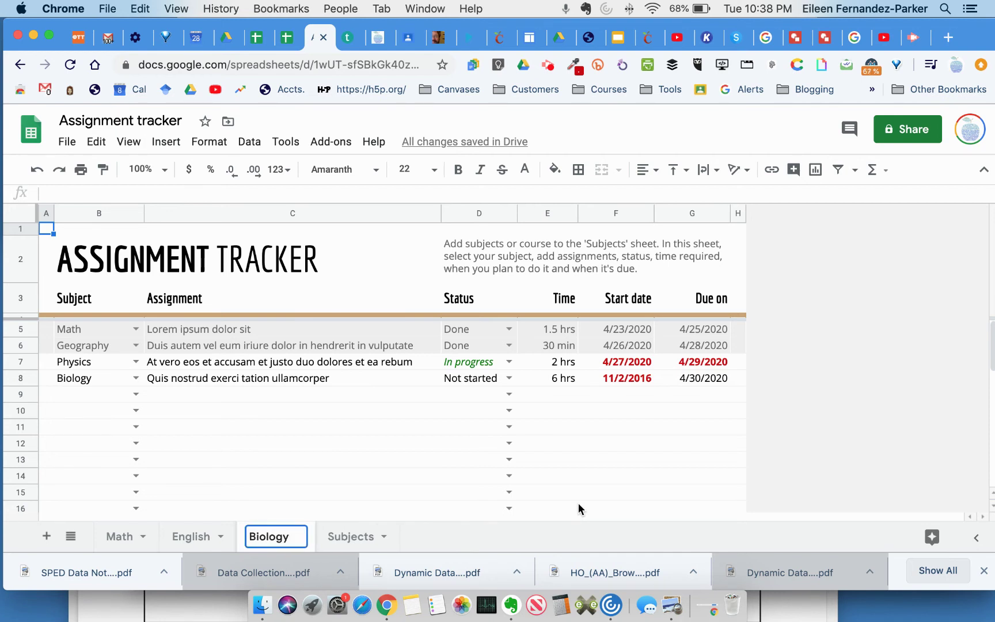
key(Return)
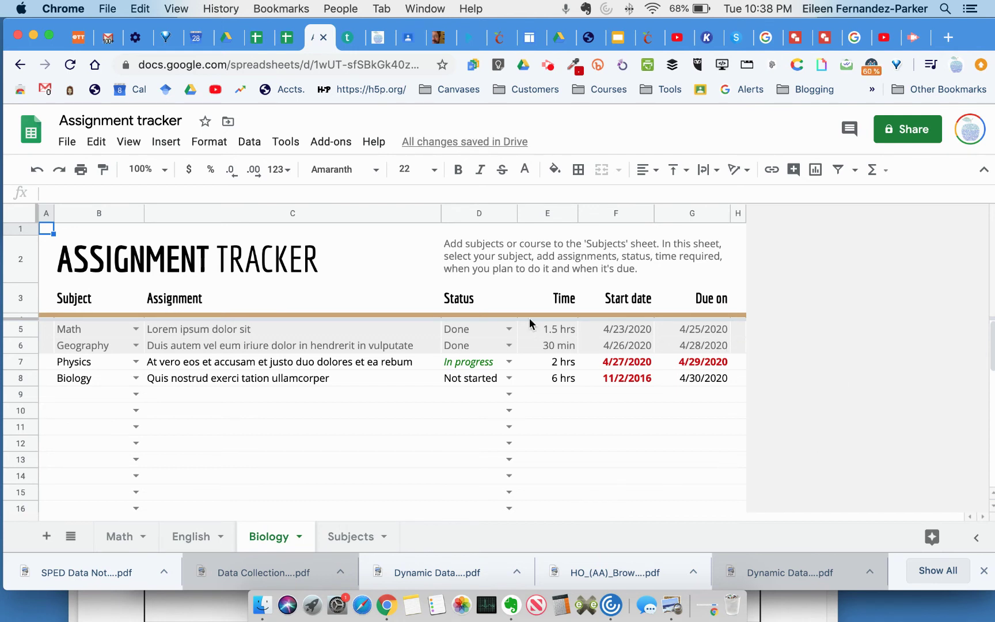
click(192, 537)
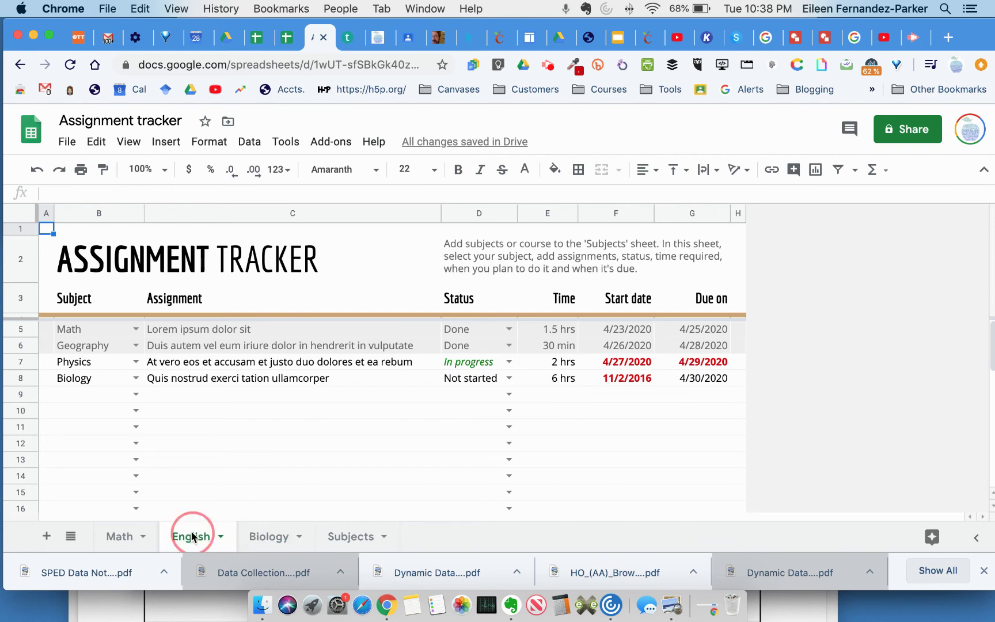
- On the Math tab, fill Math from cell B5 down through B8
click(122, 536)
click(133, 328)
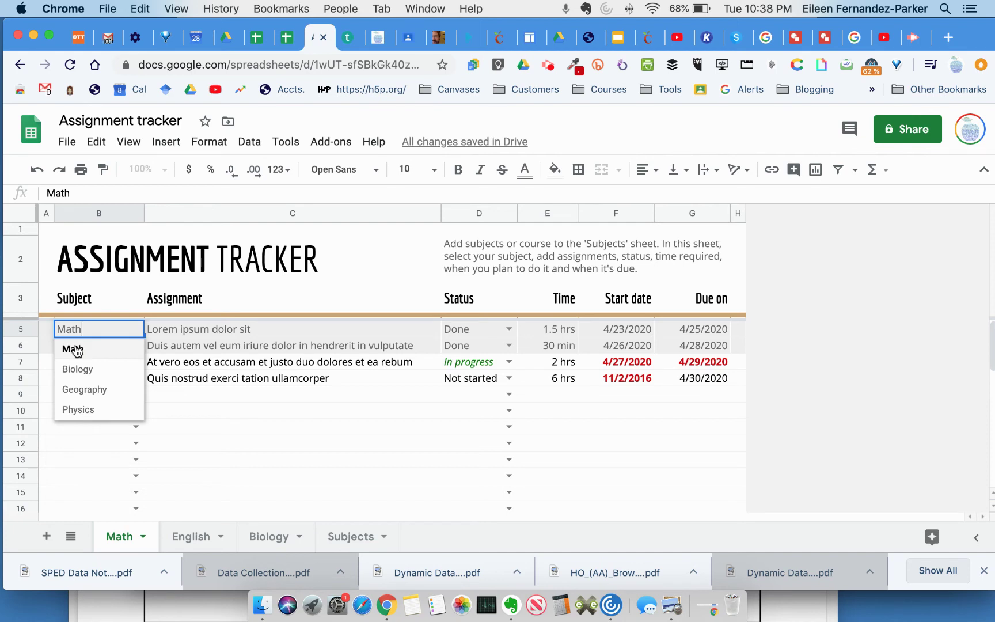
click(45, 378)
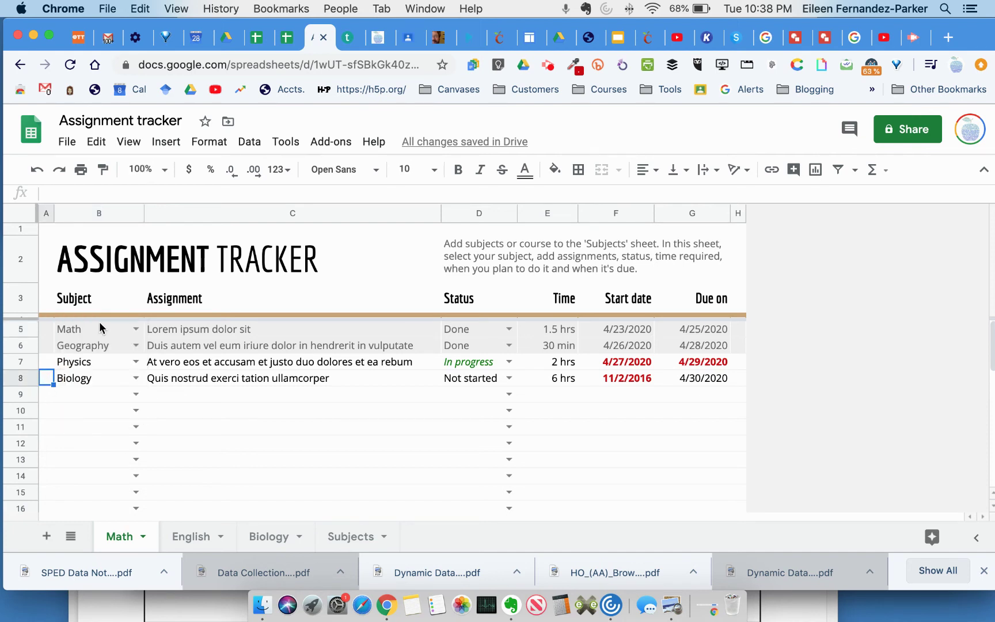
click(100, 327)
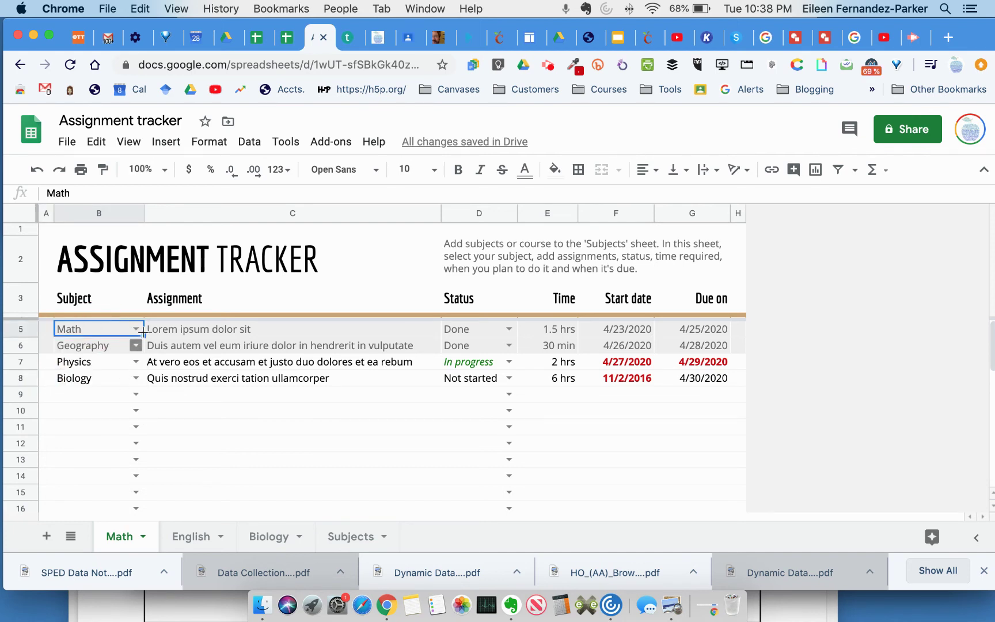
drag(143, 335, 138, 381)
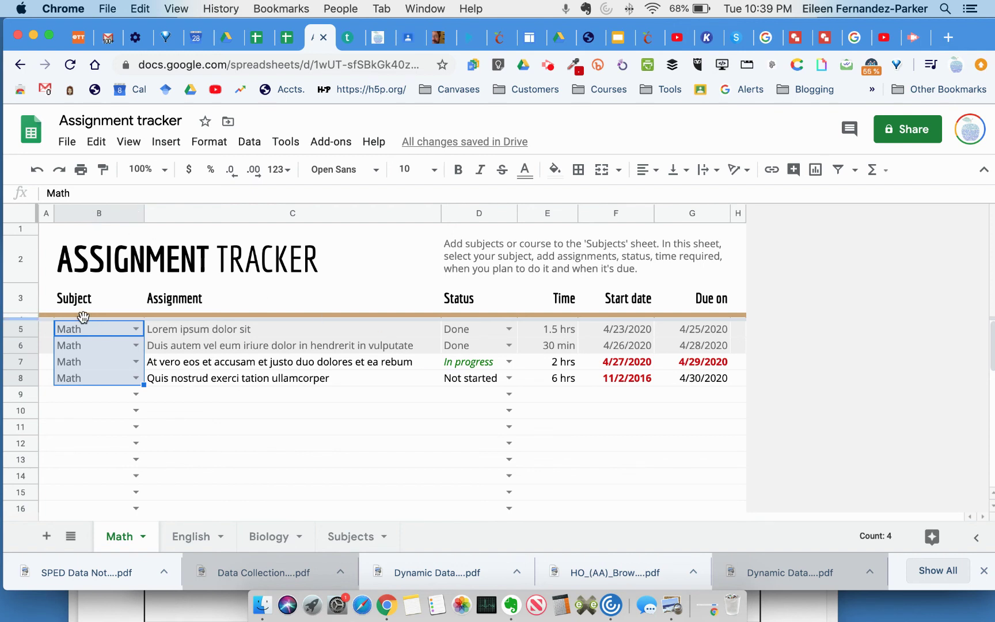
mouse_move(74, 321)
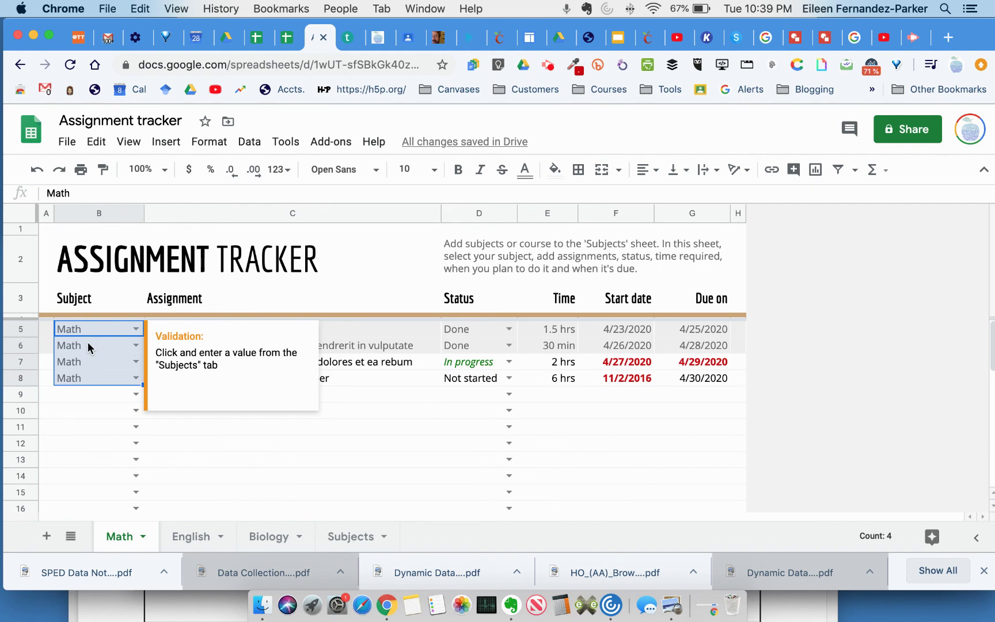